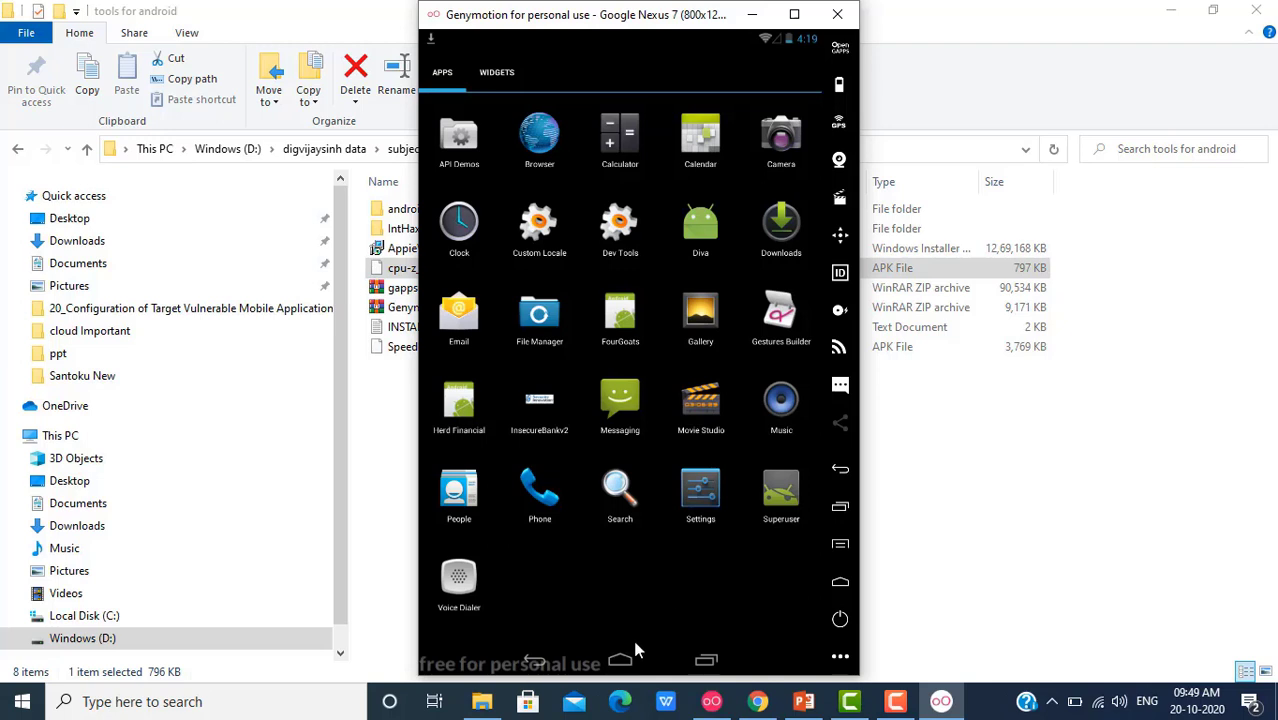
- Return the Nexus 7 virtual device to its home screen and move its window clear of the APK file list
left_click(628, 662)
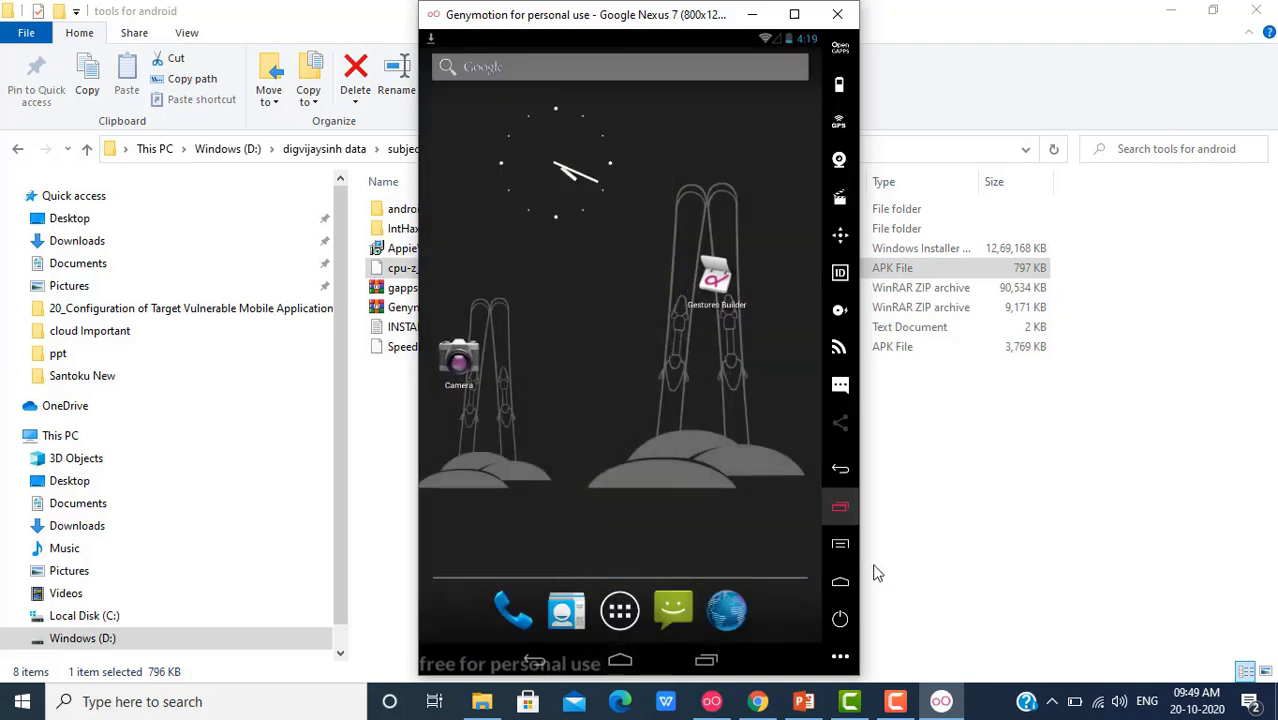
left_click(895, 701)
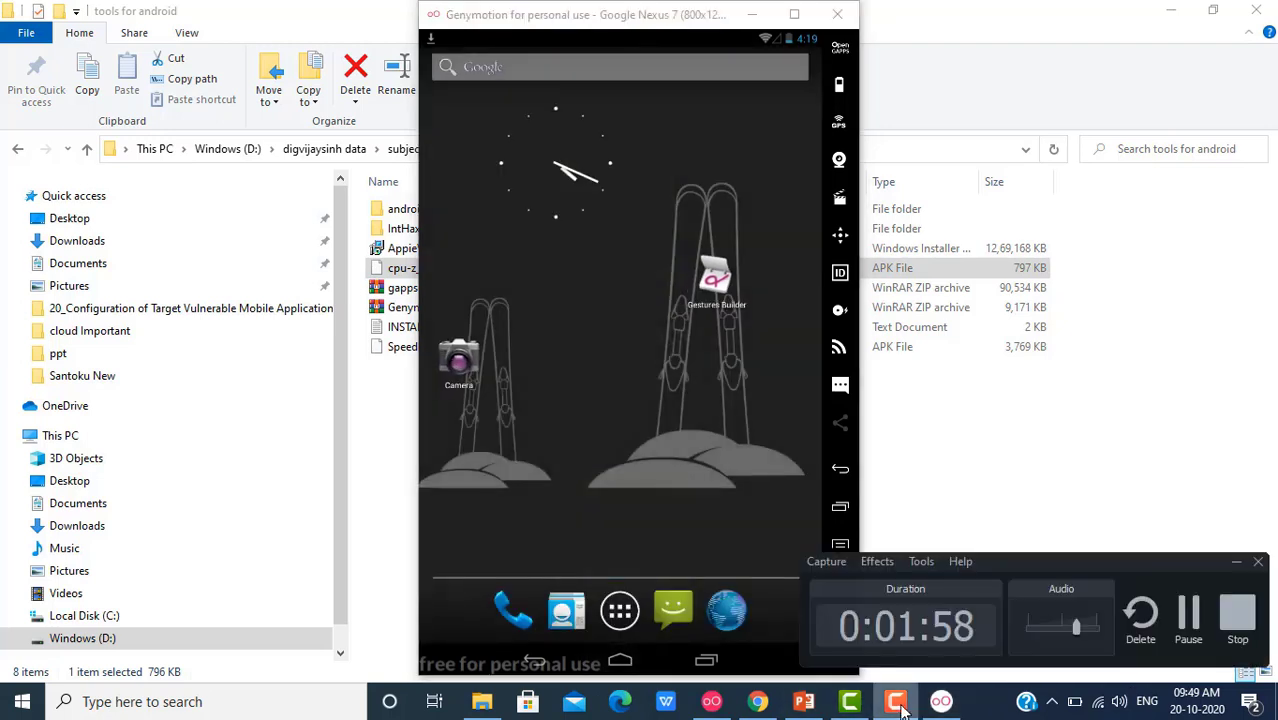
left_click(897, 703)
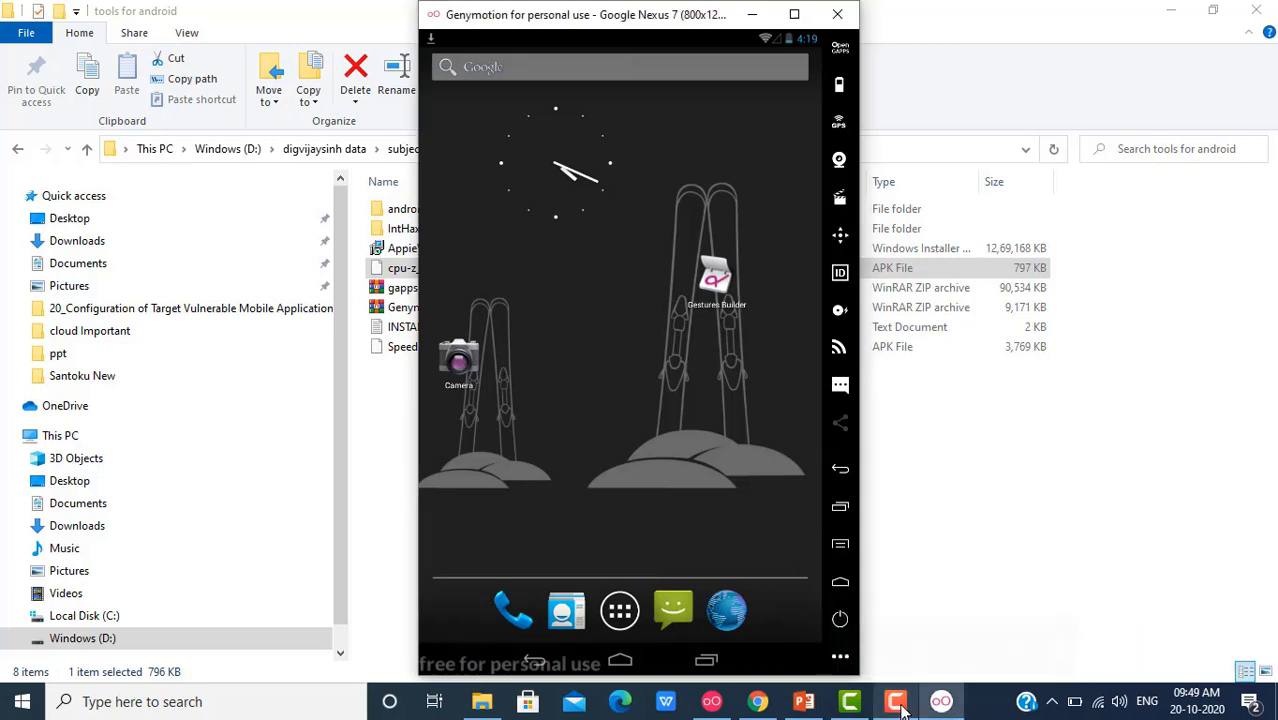
left_click_drag(603, 22, 812, 22)
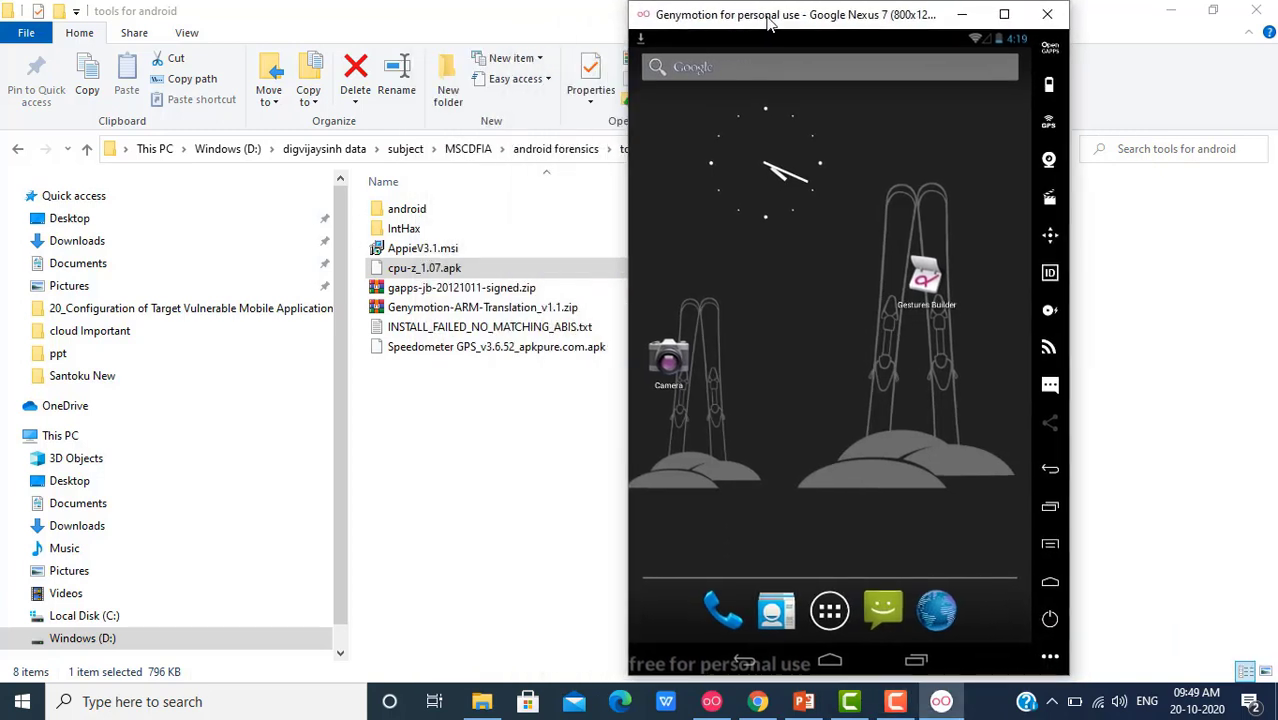
- Install cpu-z_1.07.apk on the Nexus 7 virtual device, check its SoC and System information, and return to the home screen
left_click_drag(668, 290, 806, 290)
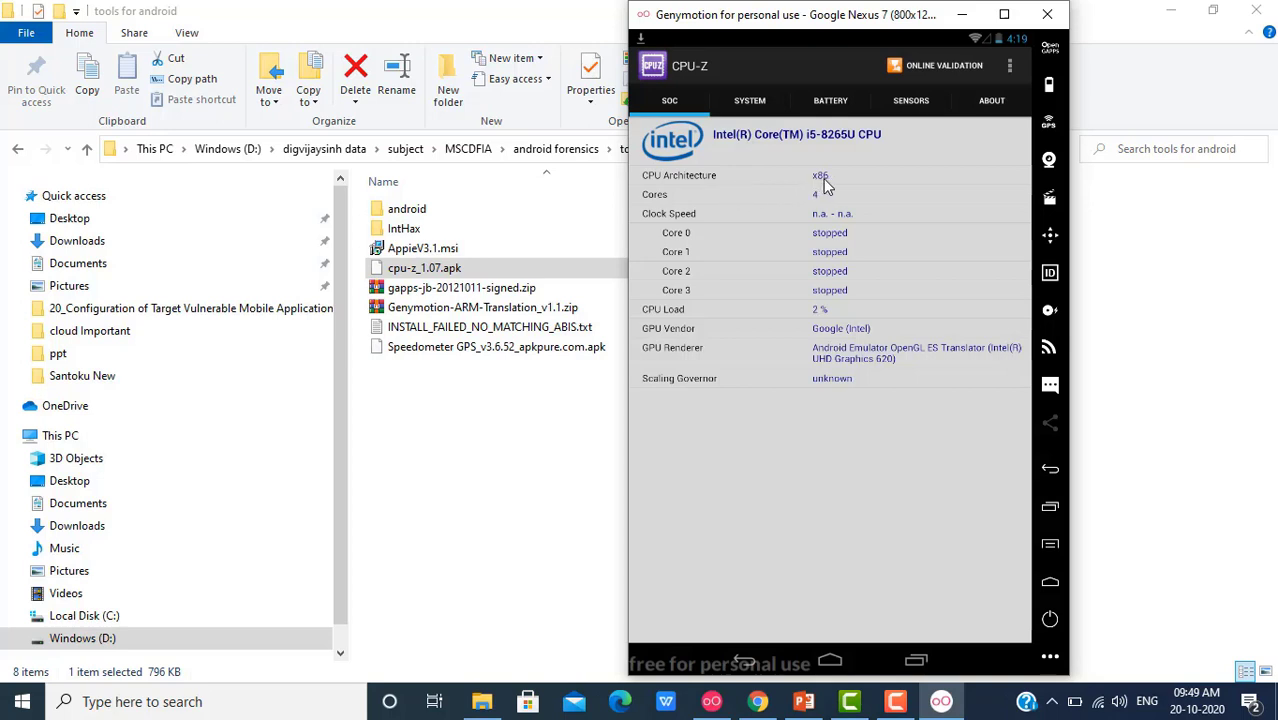
left_click(753, 108)
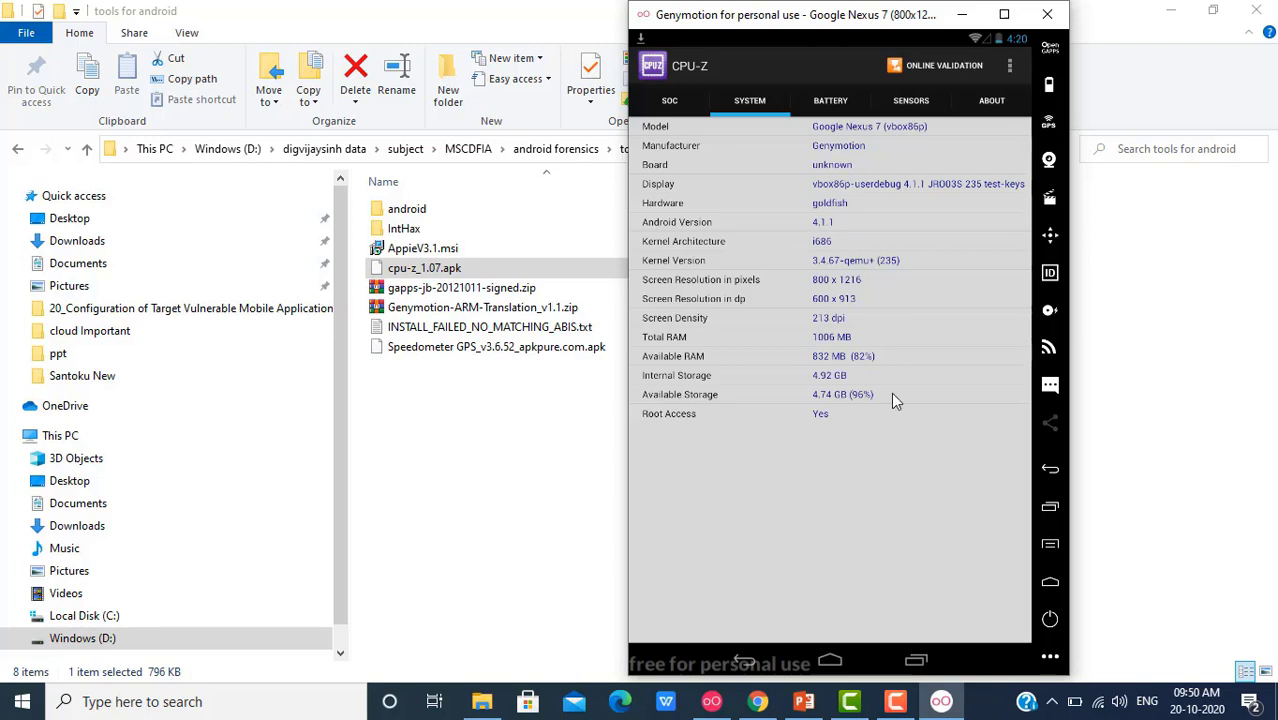
left_click(840, 662)
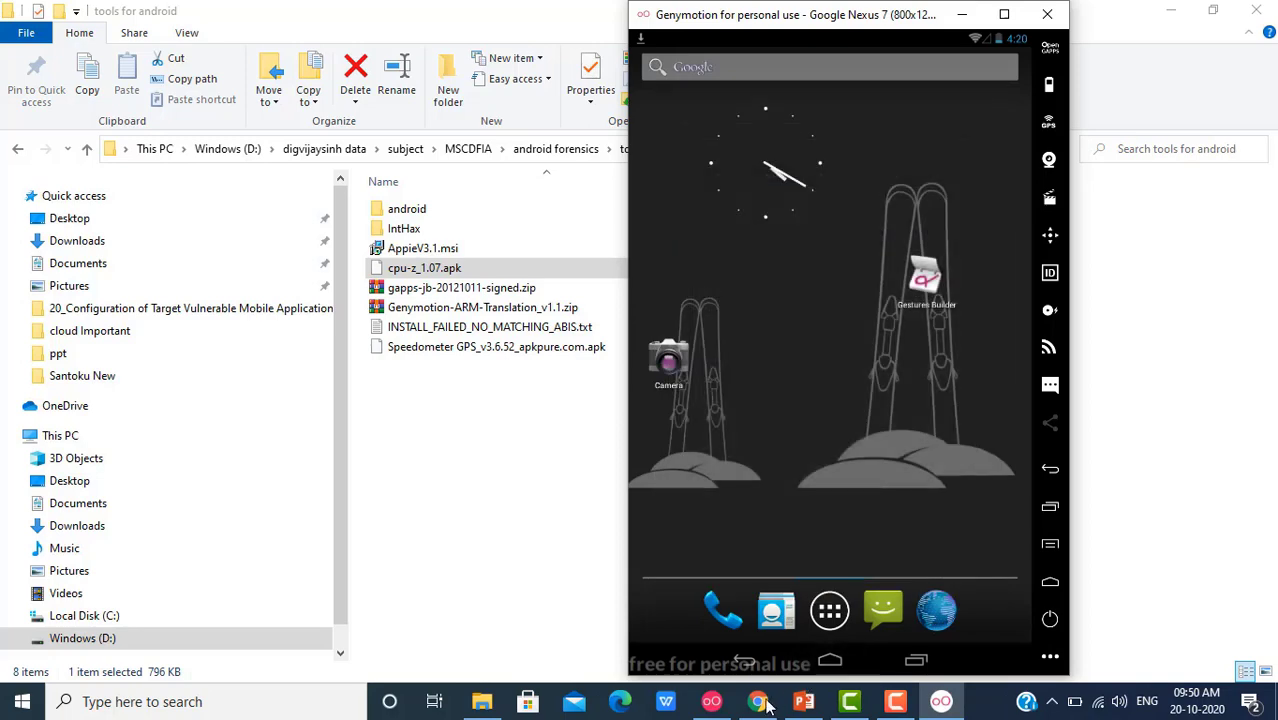
- Switch to the Open GApps page in Chrome and select platform x86 with Android 4.4
left_click(752, 704)
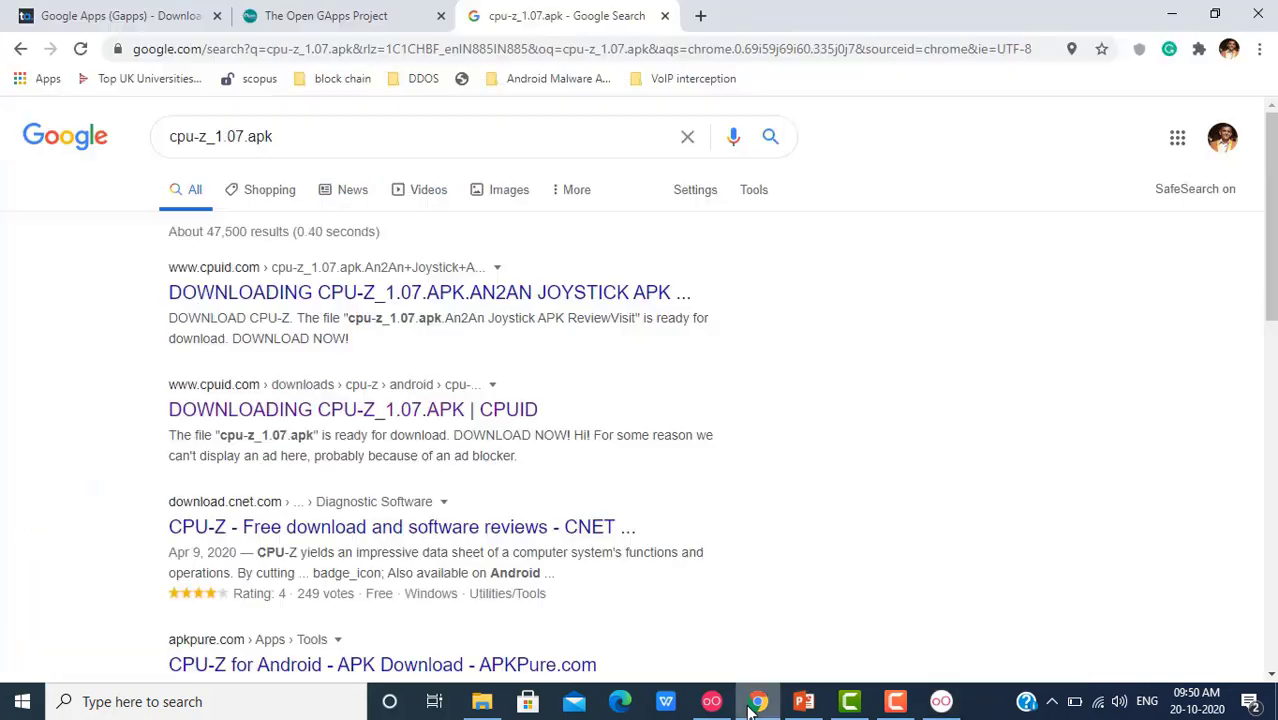
left_click(346, 14)
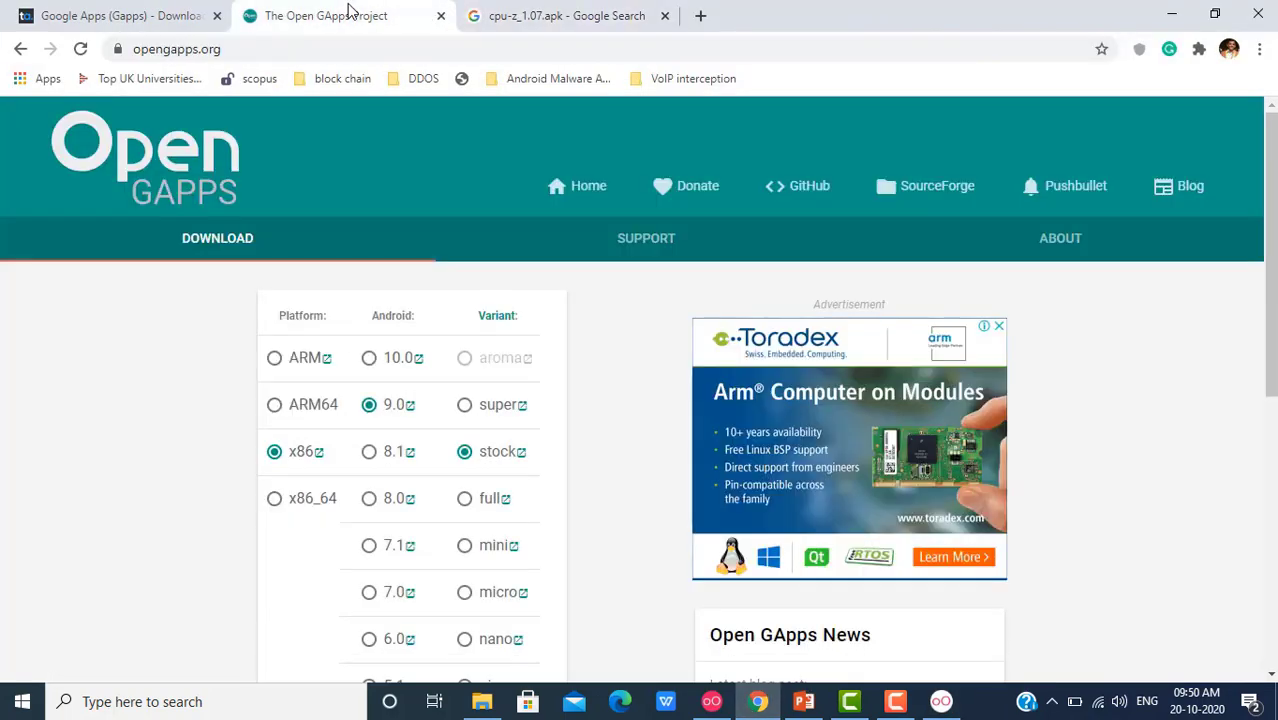
left_click(275, 453)
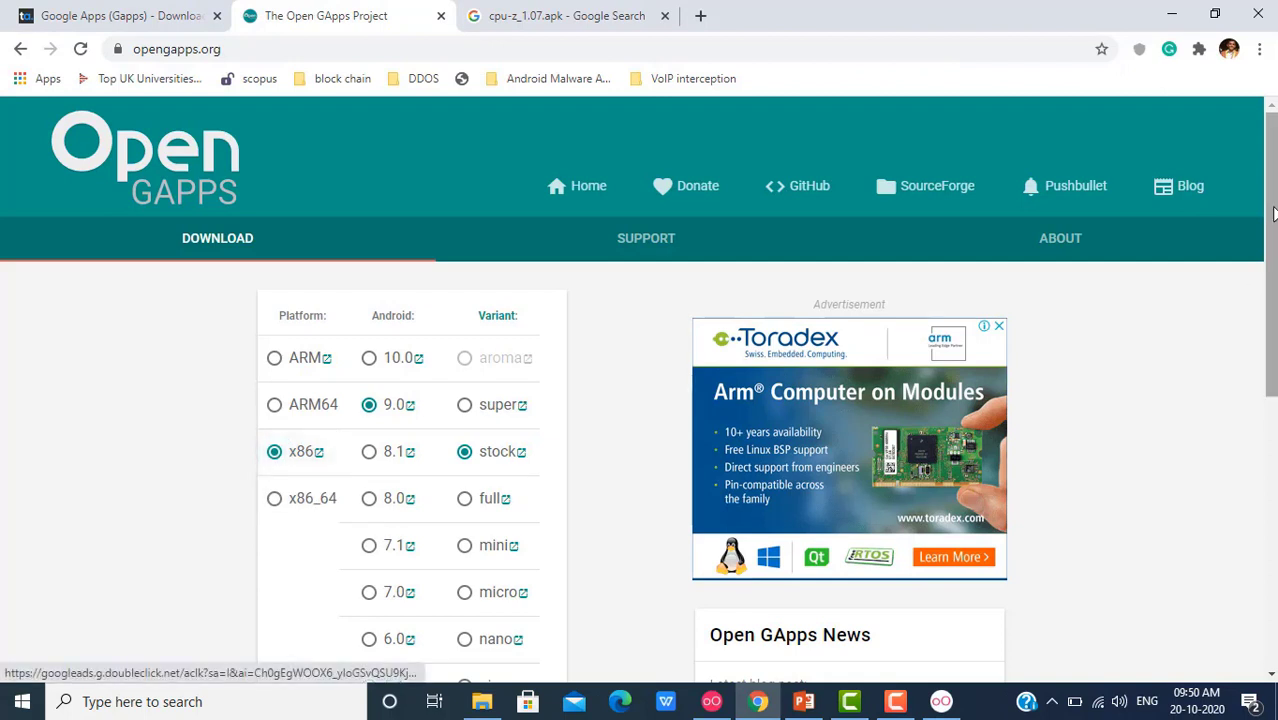
left_click_drag(1273, 213, 1273, 321)
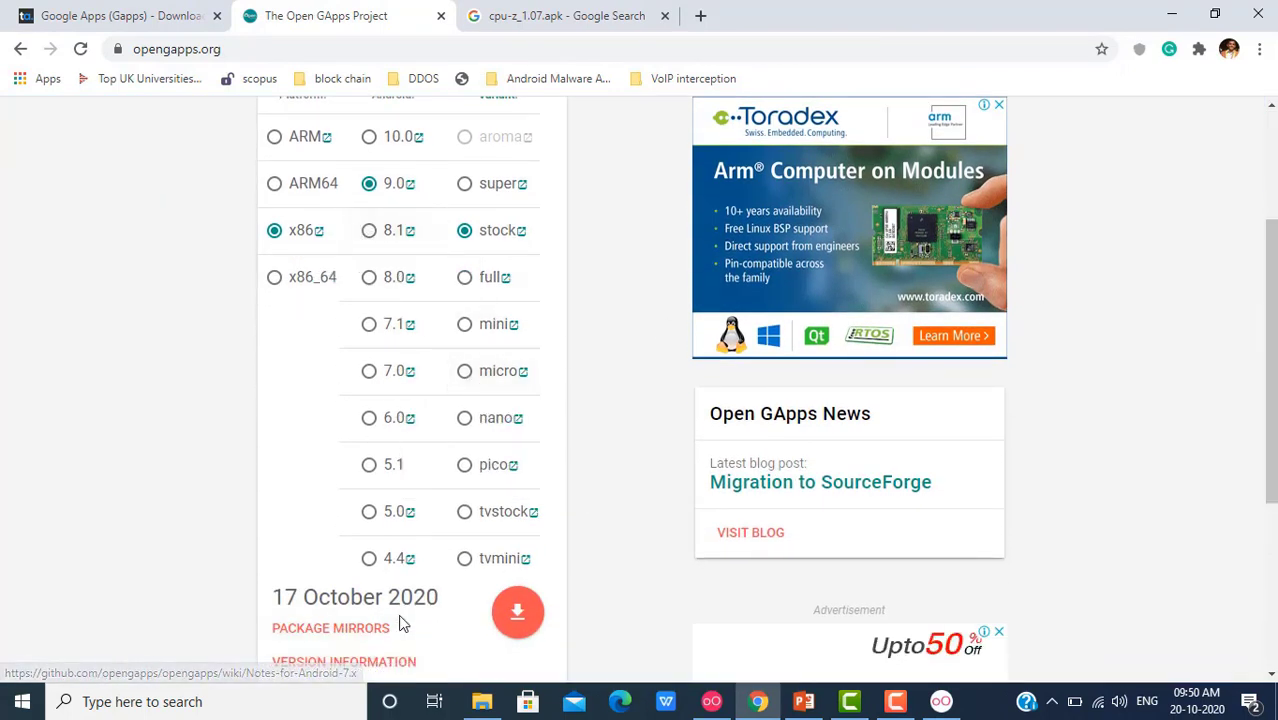
left_click(370, 565)
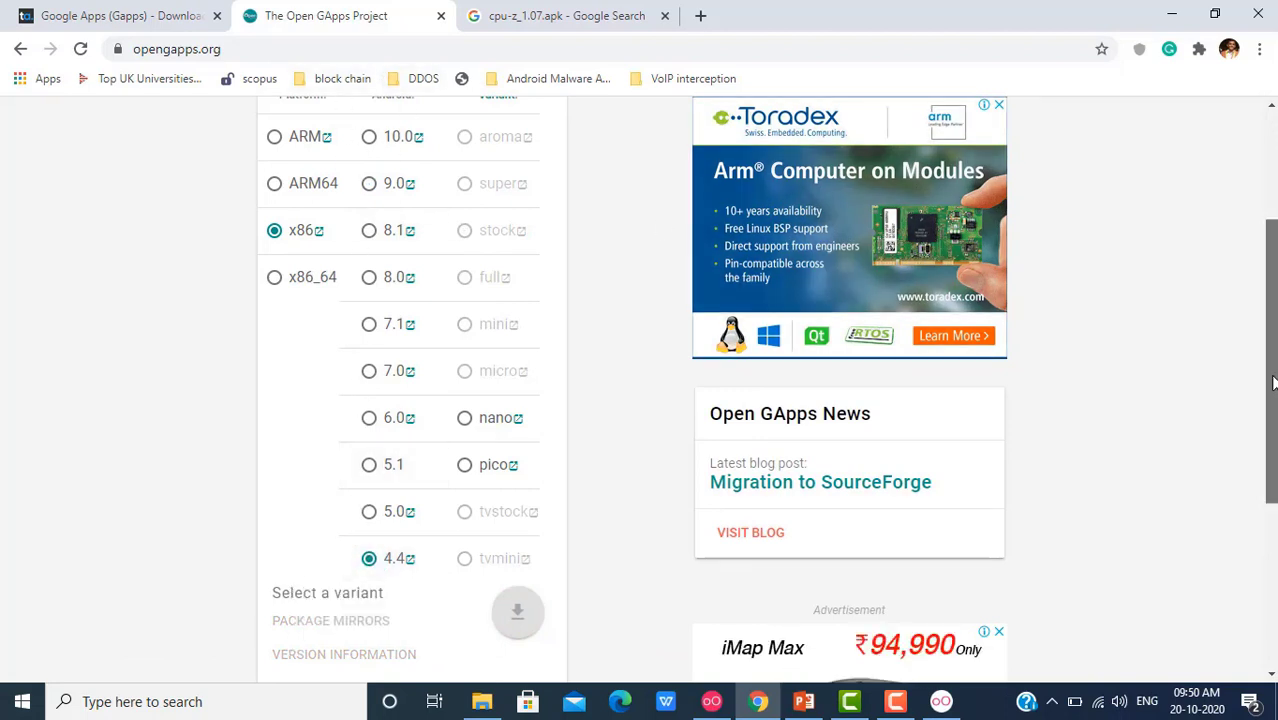
mouse_move(1273, 383)
left_mouse_down()
mouse_move(1273, 270)
mouse_move(1273, 375)
left_mouse_up()
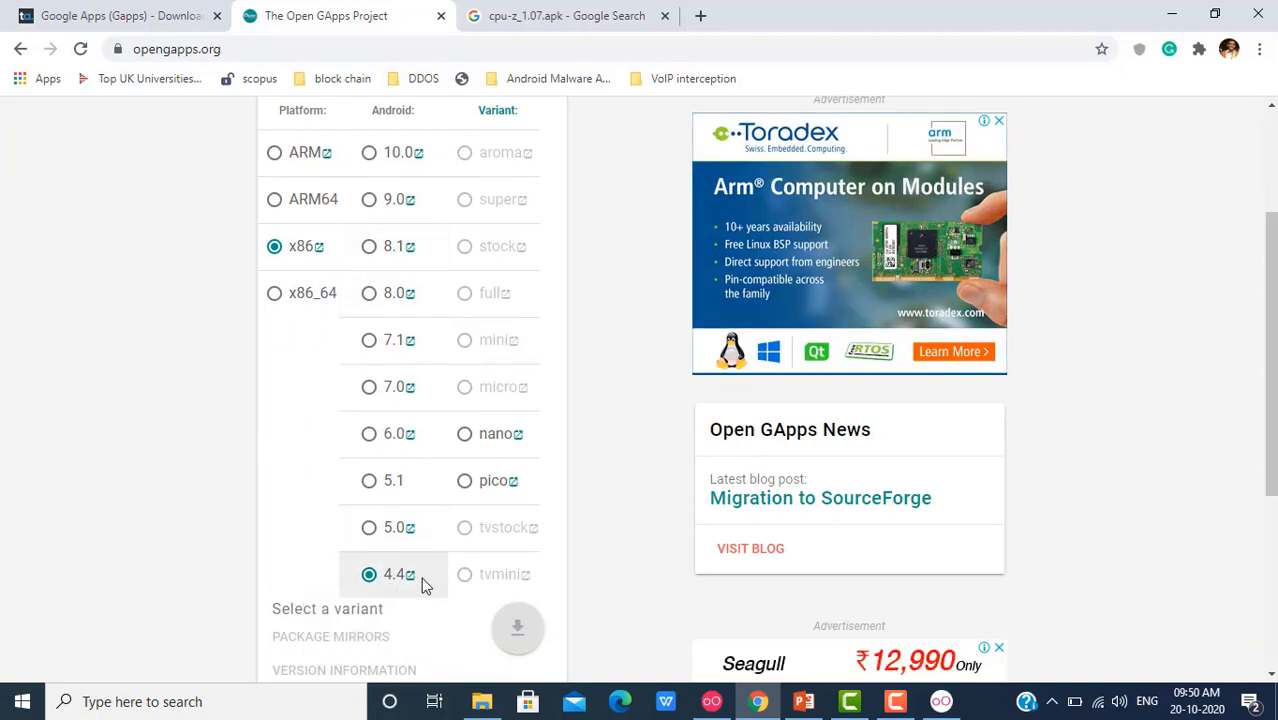
mouse_move(398, 590)
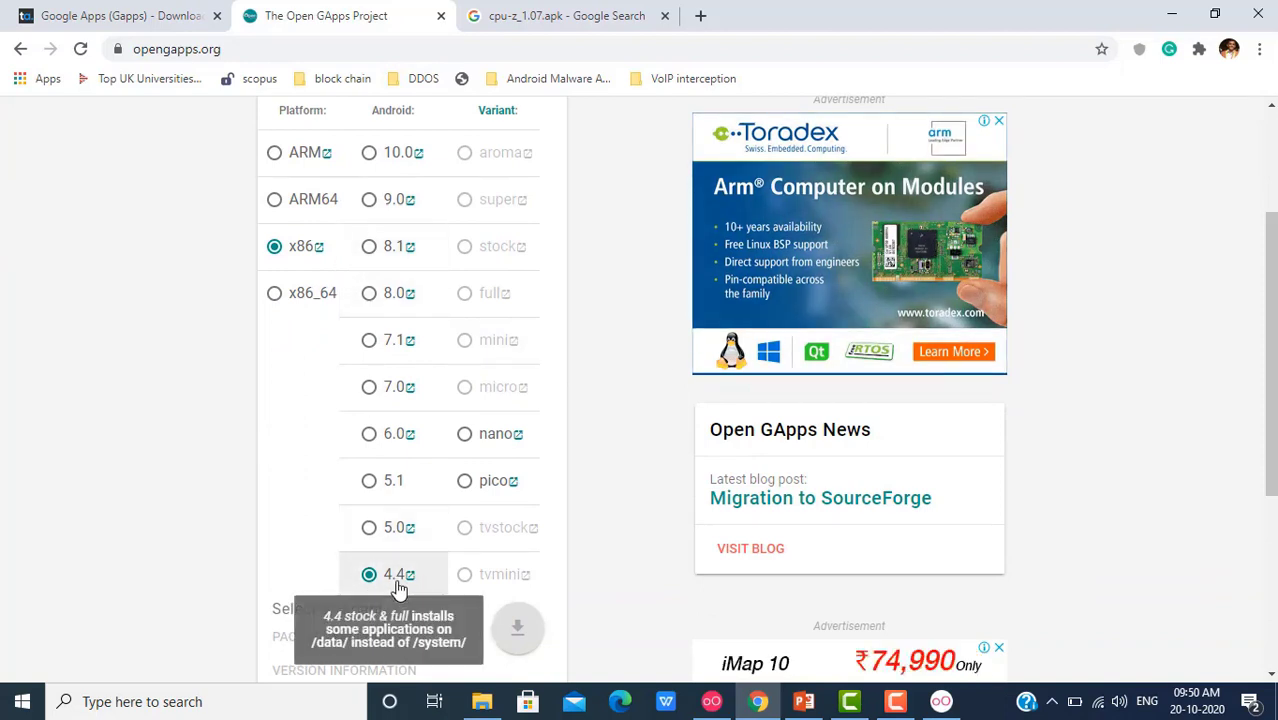
- Search the Team Android Gapps page for "4.1" and step through the matches to the Android 4.1 download section
left_click(135, 20)
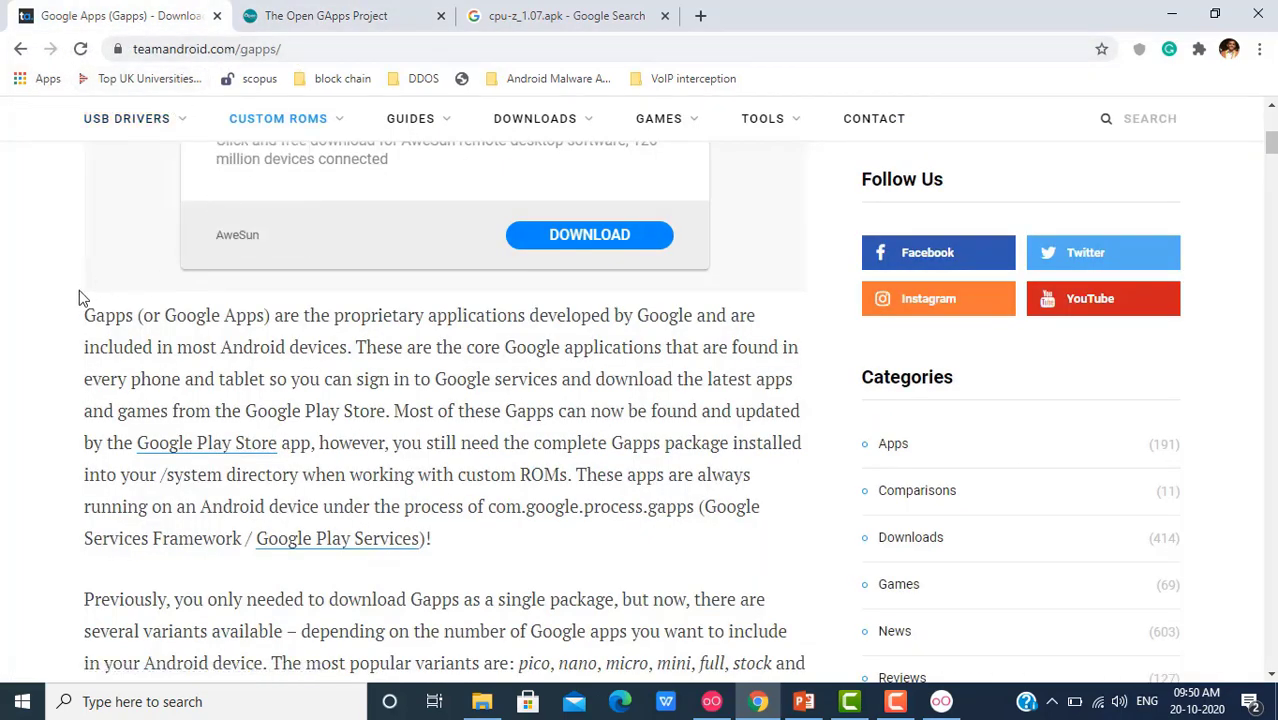
key("ctrl+f")
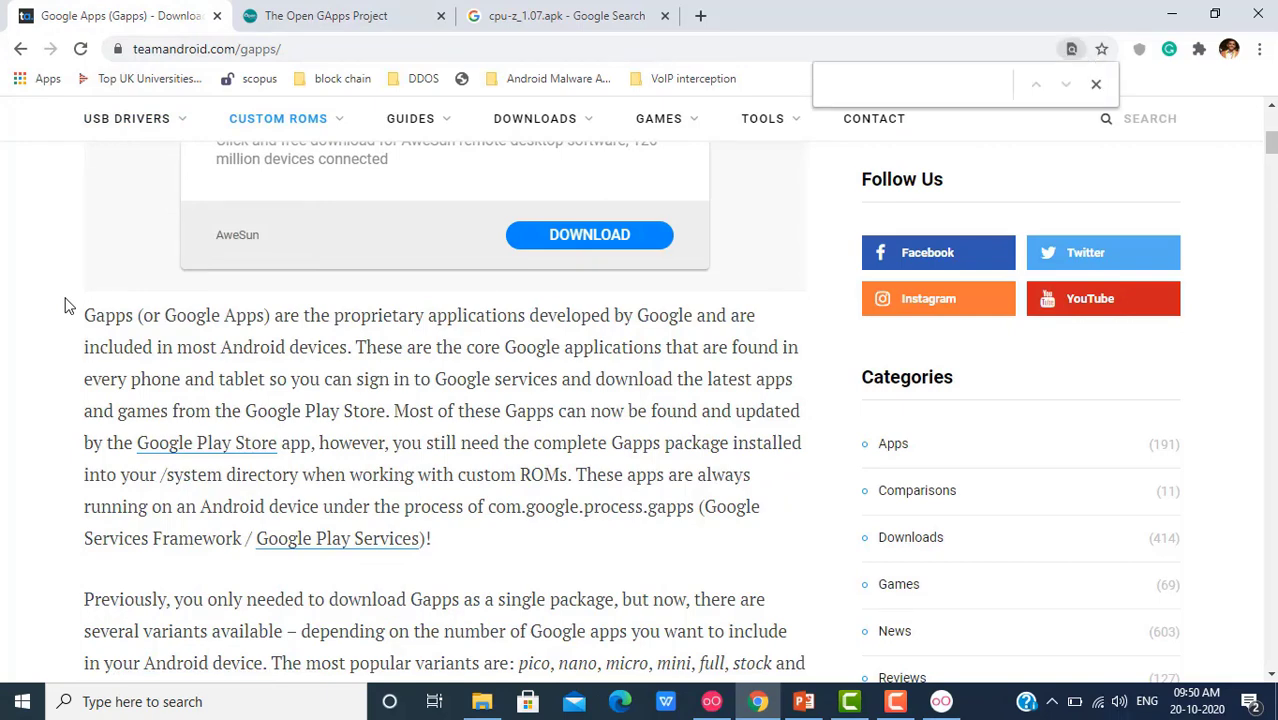
type("4.1")
key("Return")
key("Return")
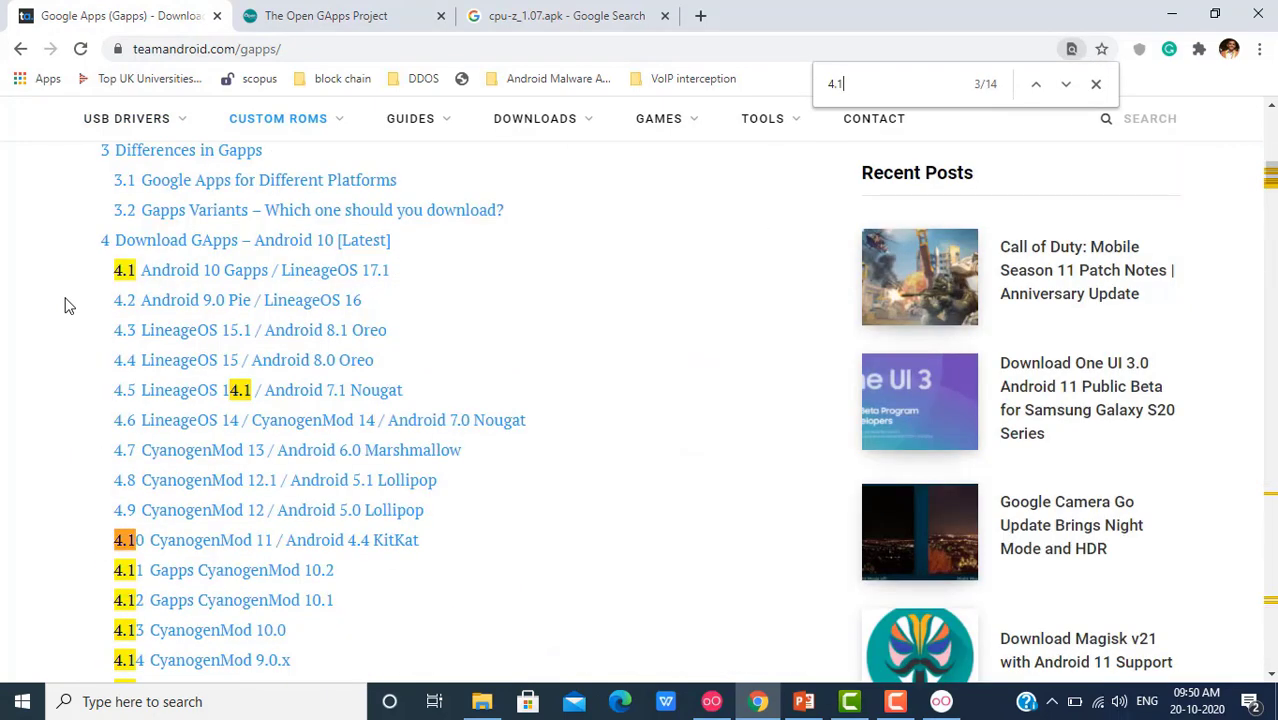
key("Return")
key("Return")
key("Return")
key("Return")
key("Return")
key("Return")
key("Return")
key("Return")
key("Return")
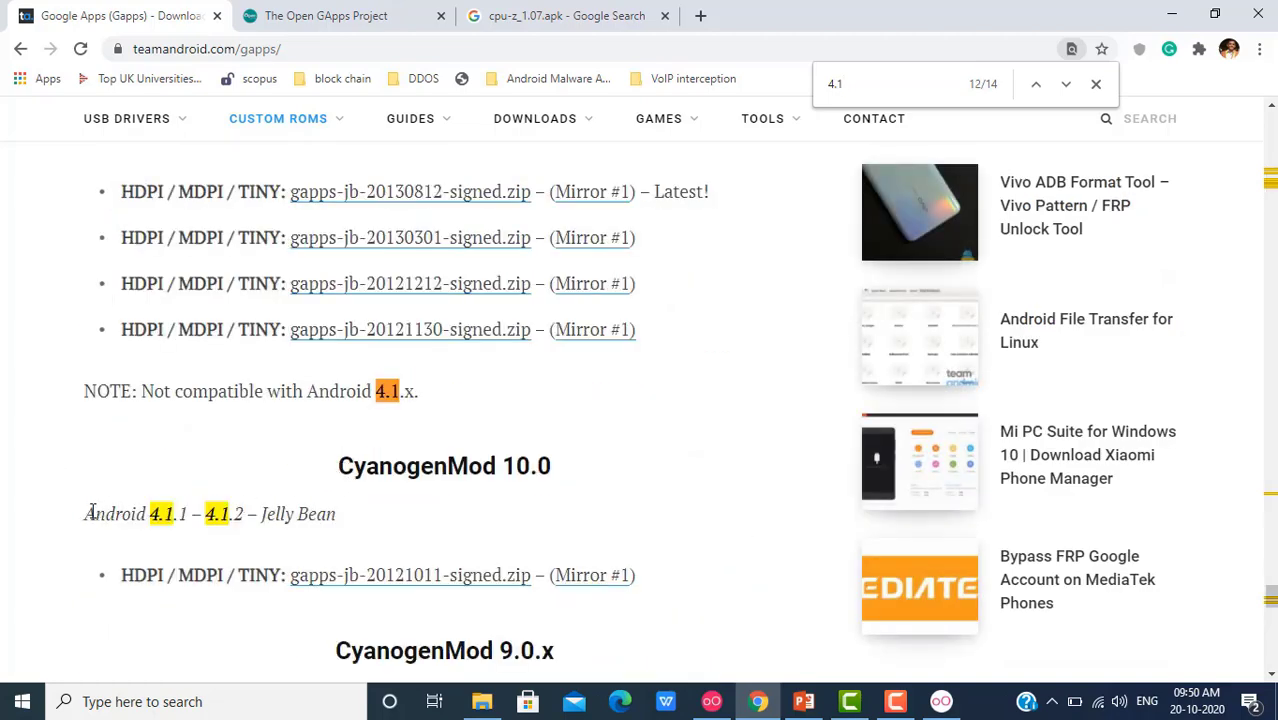
- Examine the CyanogenMod 10.0 section for the Gapps package matching Android 4.1.1 – 4.1.2 Jelly Bean
left_click_drag(91, 513, 338, 515)
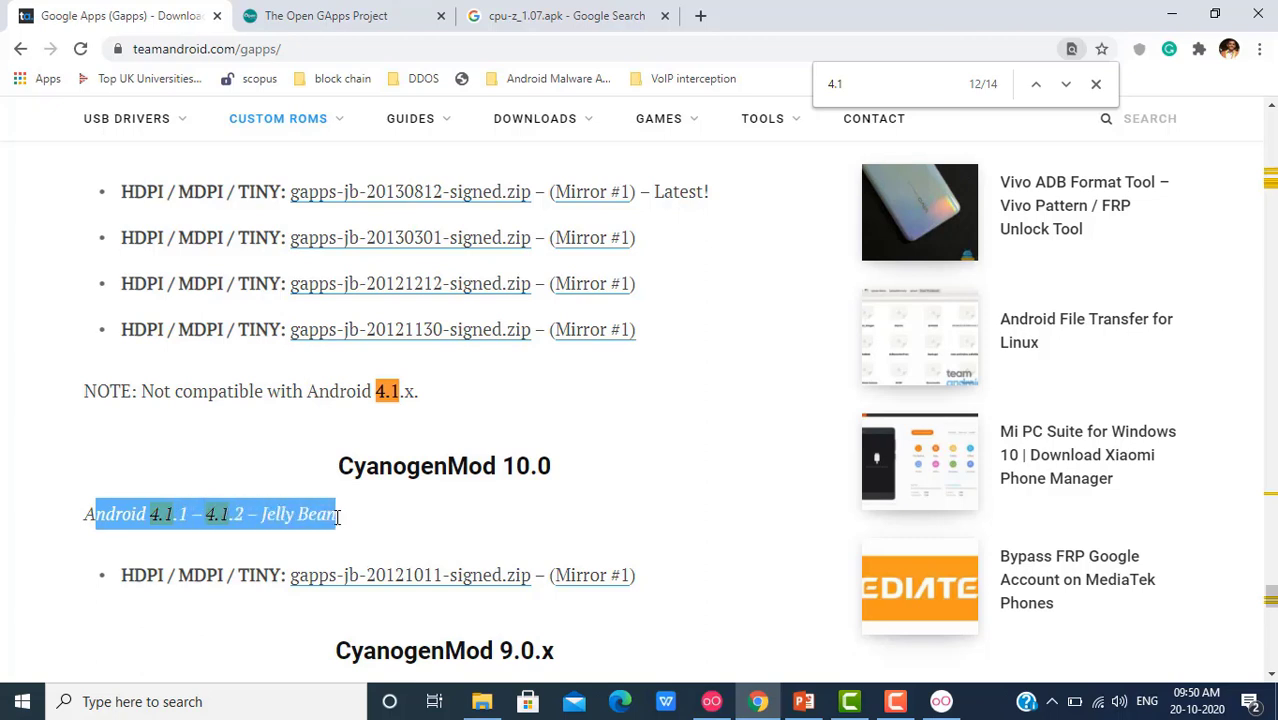
left_click(345, 455)
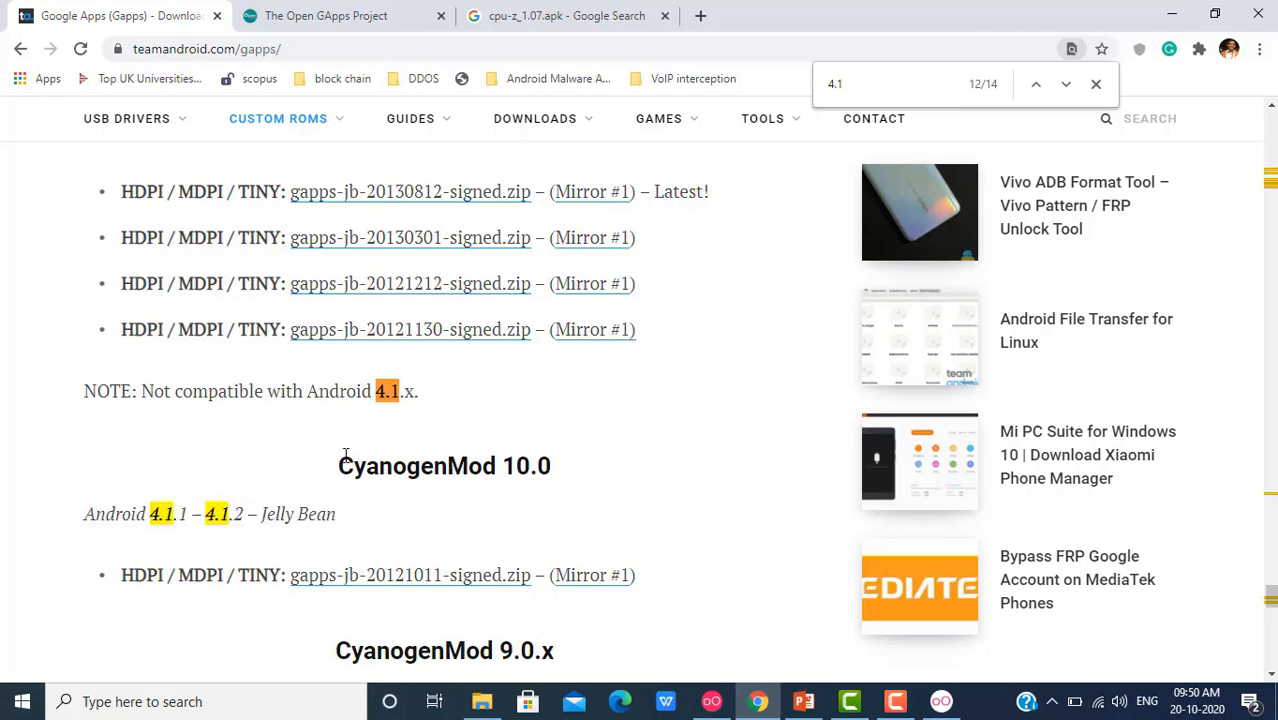
left_click_drag(345, 455, 540, 505)
left_click(537, 525)
scroll(537, 525, "down", 3)
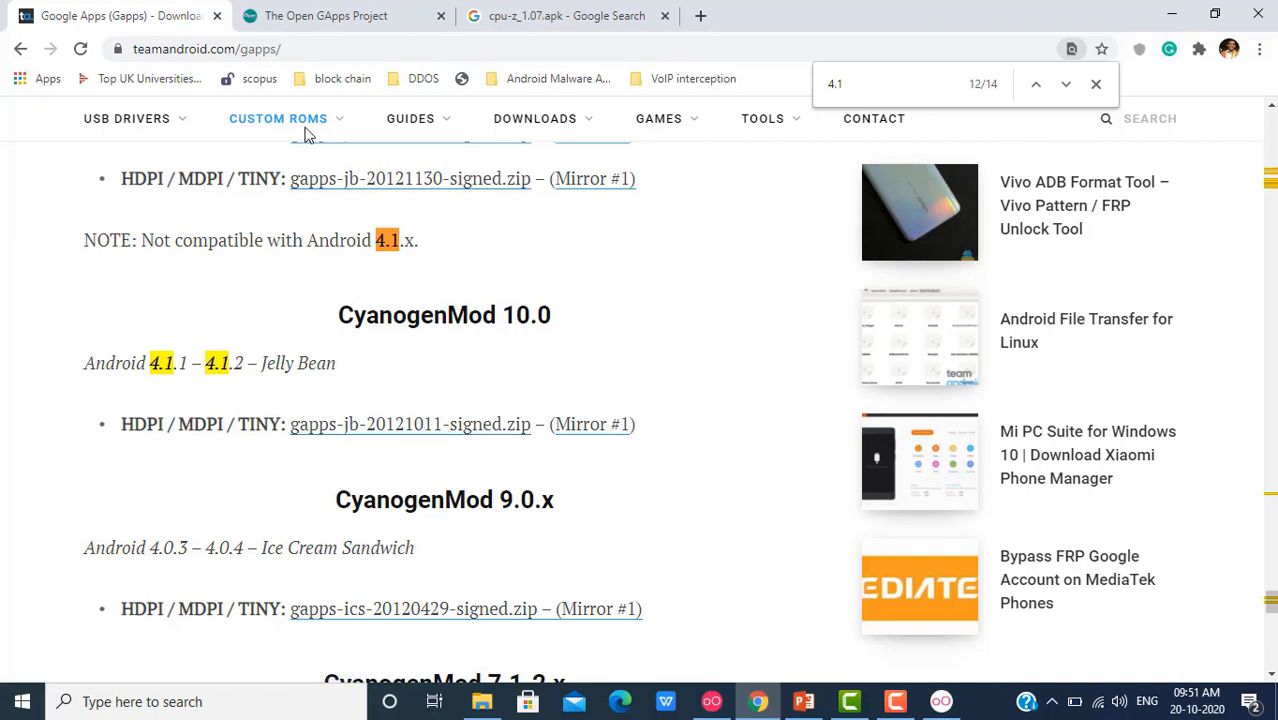
- Revisit the Open GApps page, then switch to Genymotion and check the Android API versions of the installed devices
left_click(328, 16)
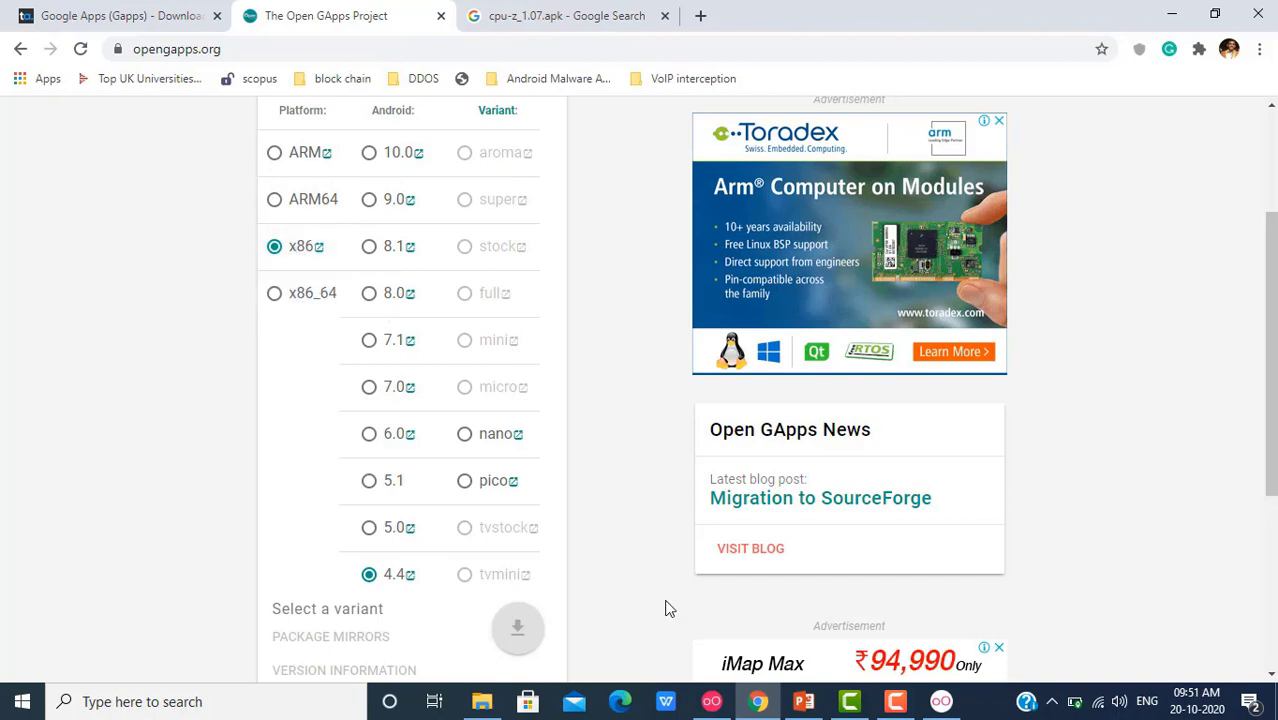
left_click(710, 703)
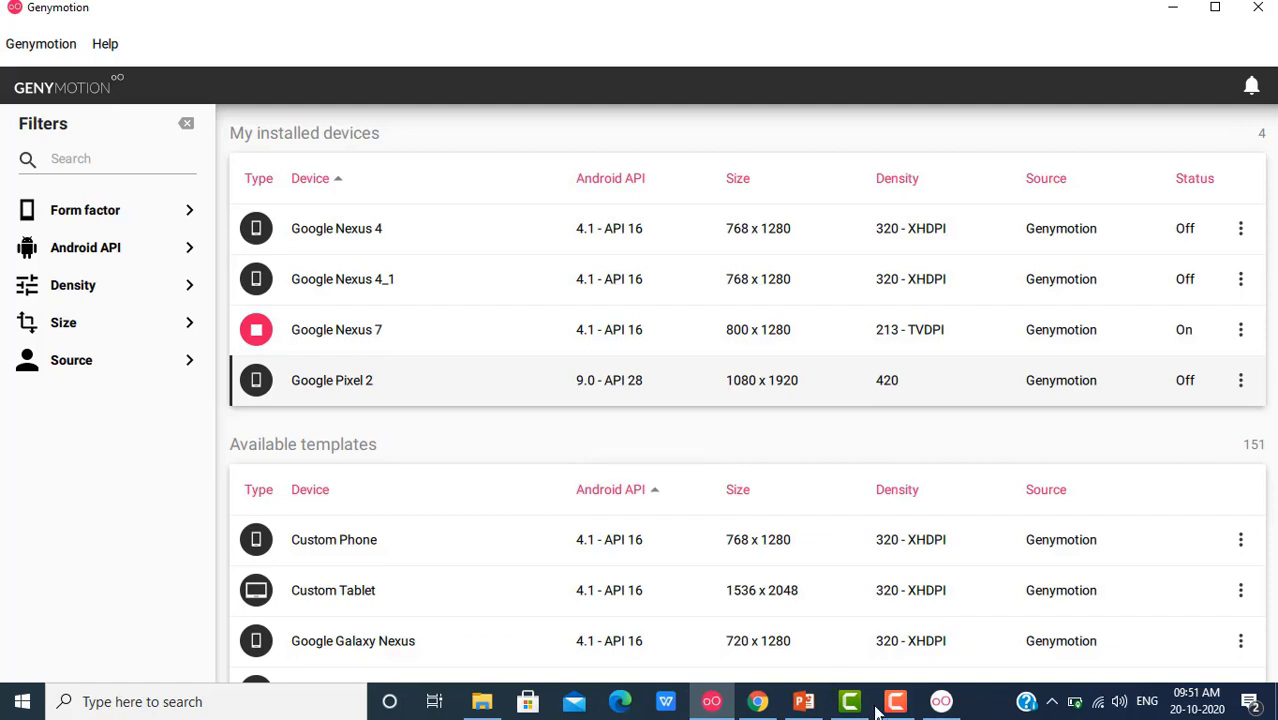
mouse_move(900, 708)
- Switch back to the Open GApps page in Chrome and select platform x86 with Android 9.0
left_click(760, 701)
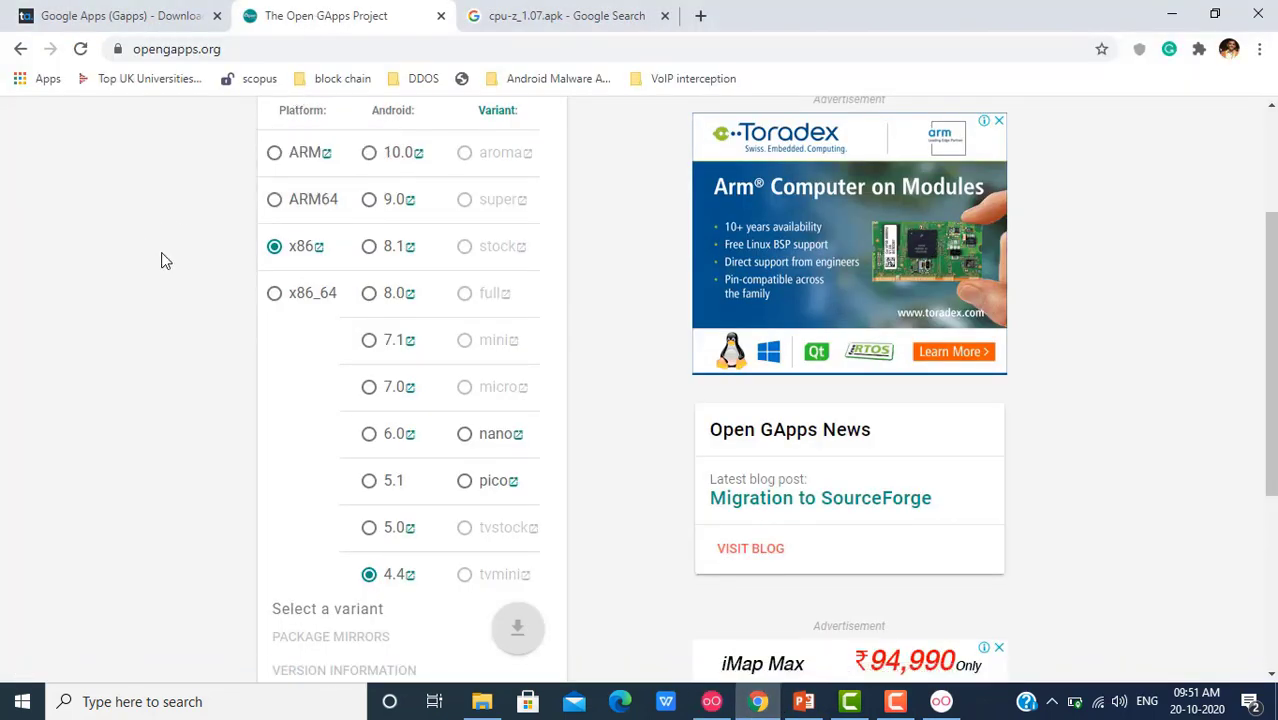
left_click(277, 255)
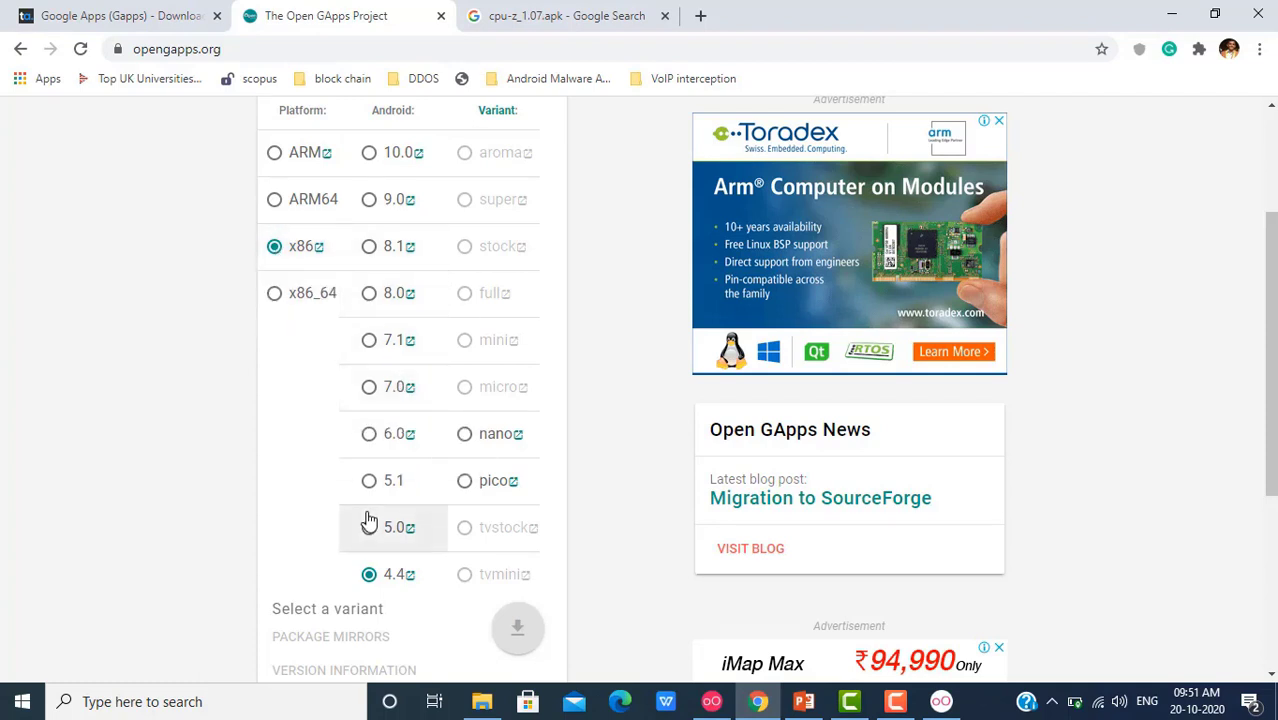
left_click(370, 201)
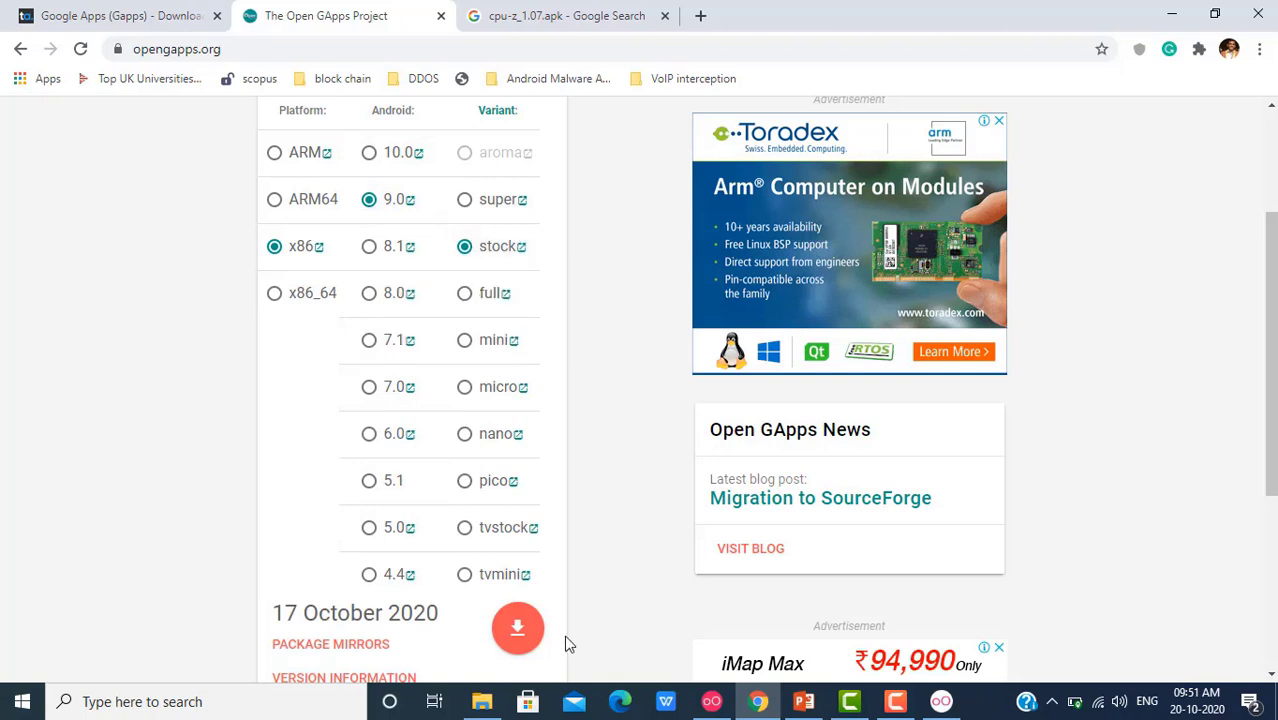
- Switch to File Explorer and locate the downloaded gapps-jb-20121011-signed.zip and Genymotion-ARM-Translation_v1.1.zip packages
left_click(485, 706)
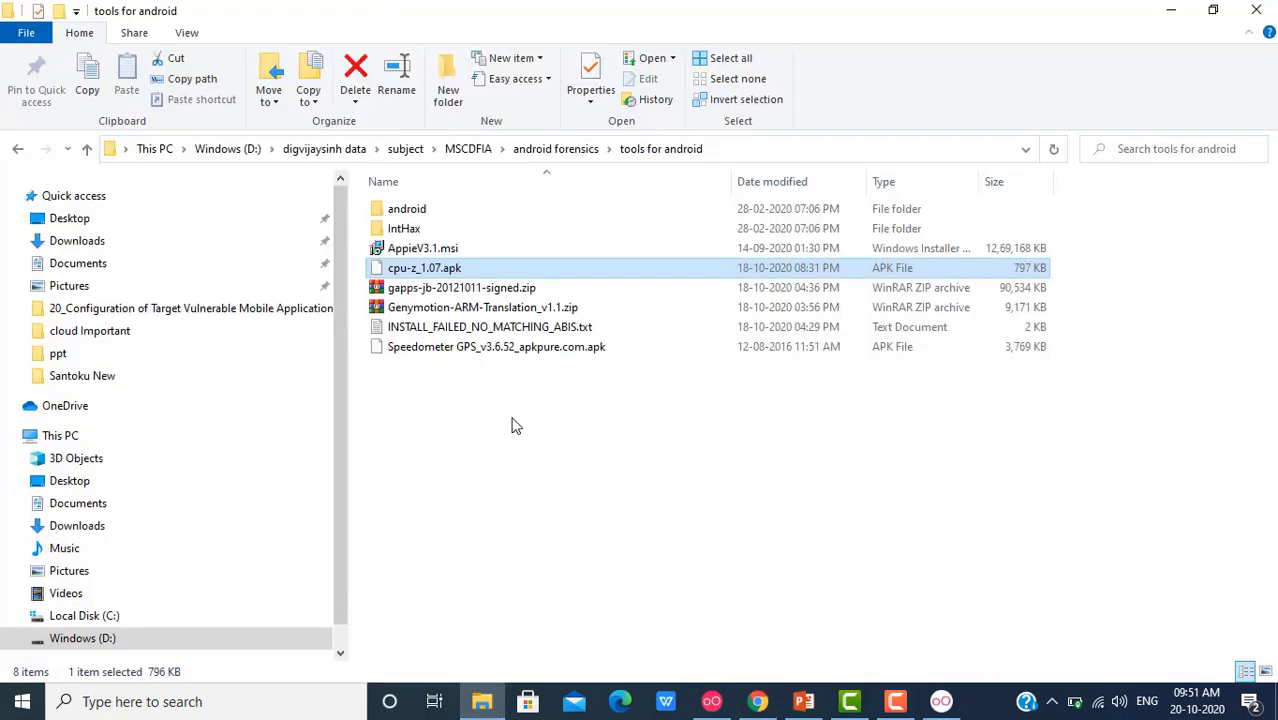
left_click(496, 290)
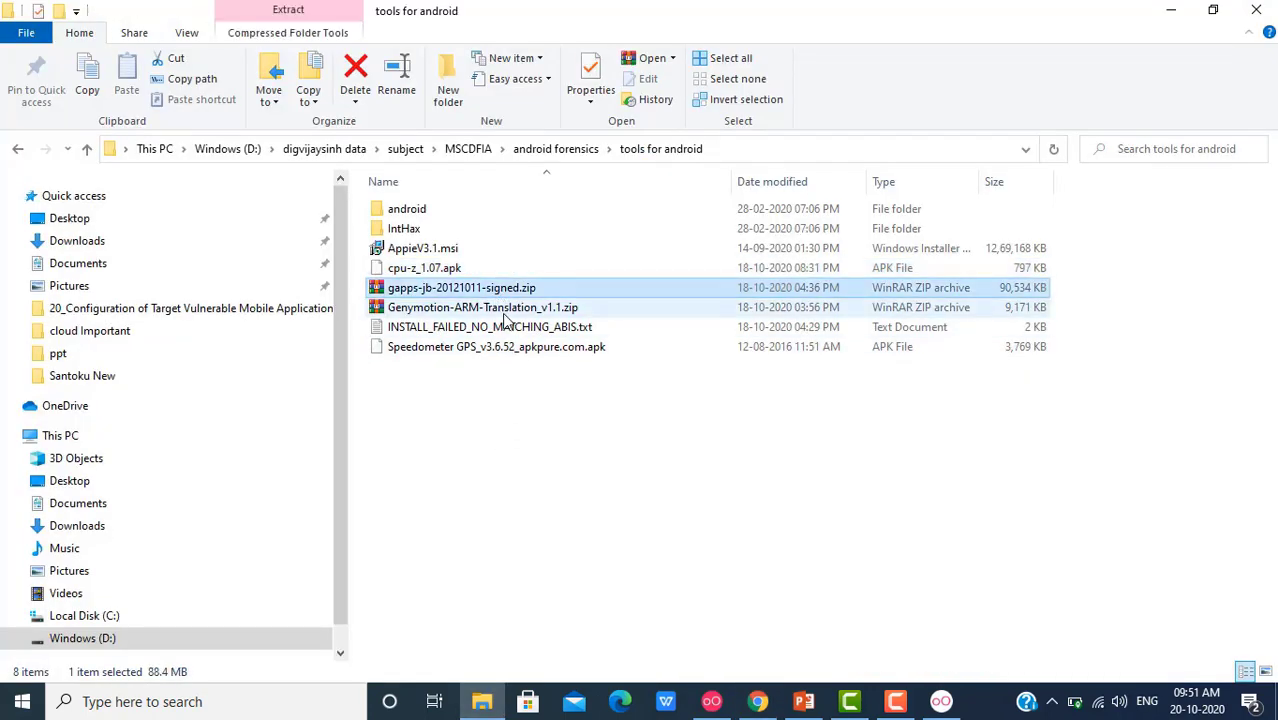
left_click(505, 312)
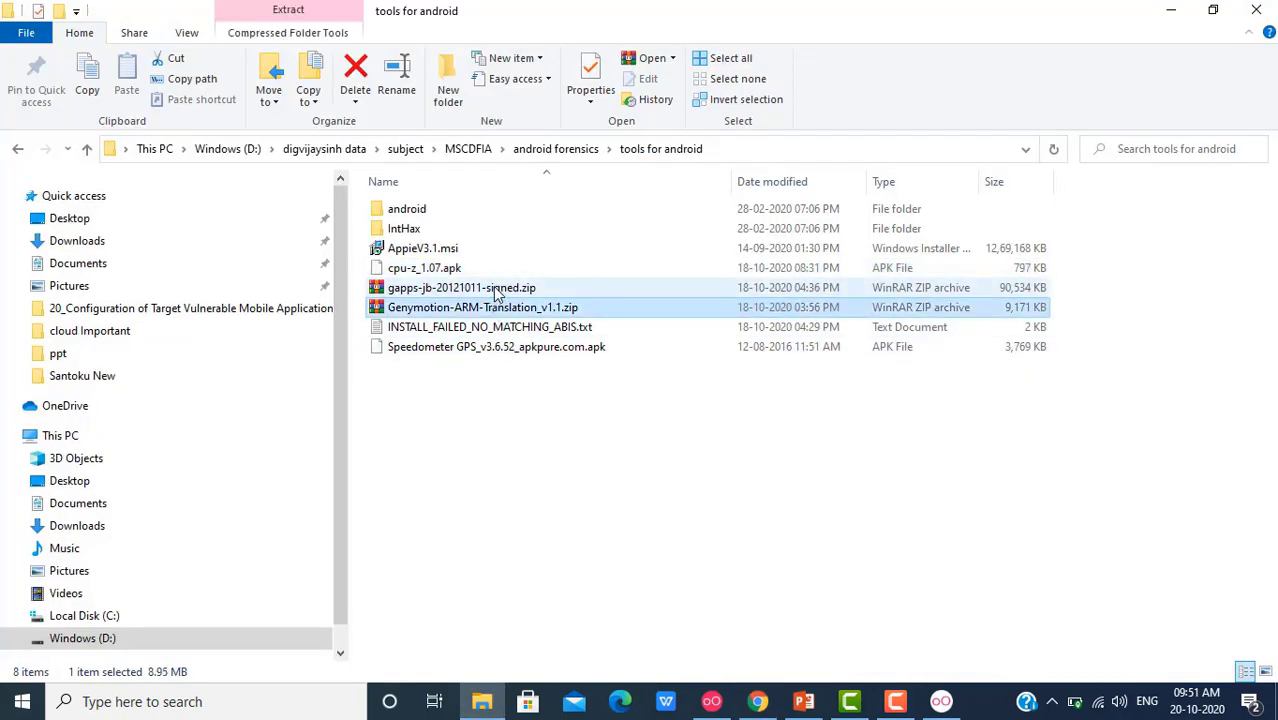
left_click(495, 290)
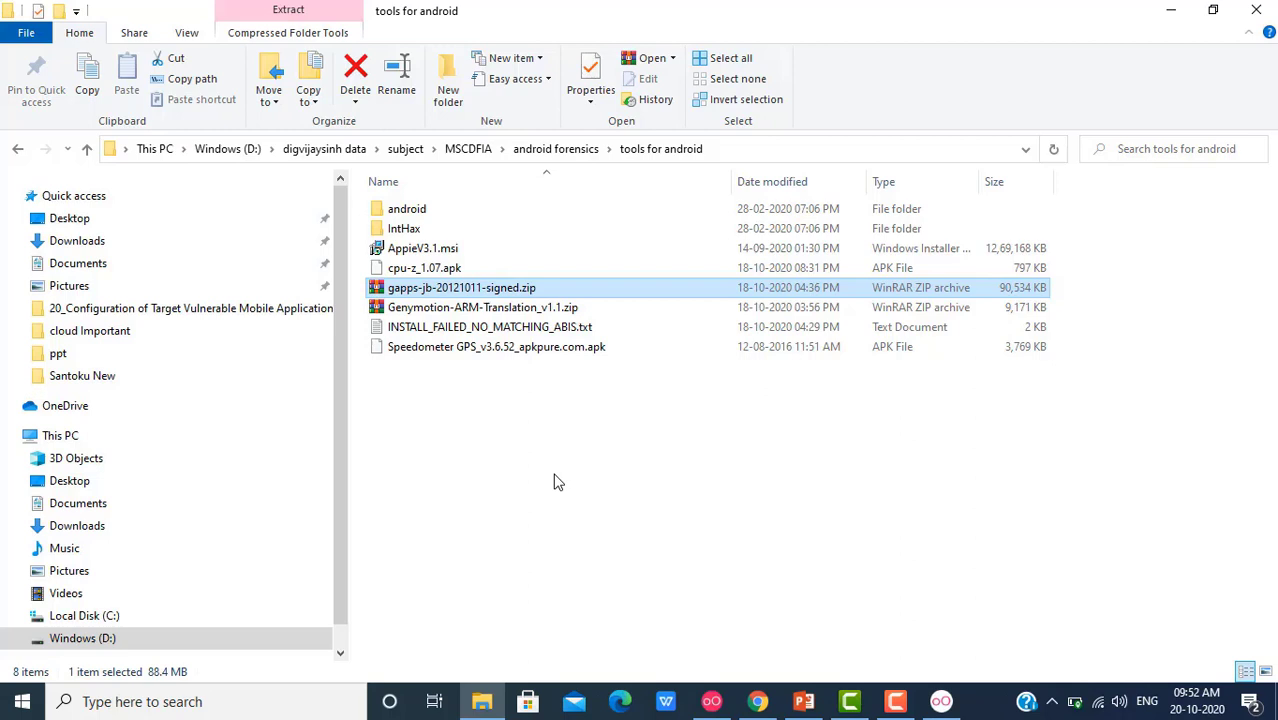
left_click(608, 482)
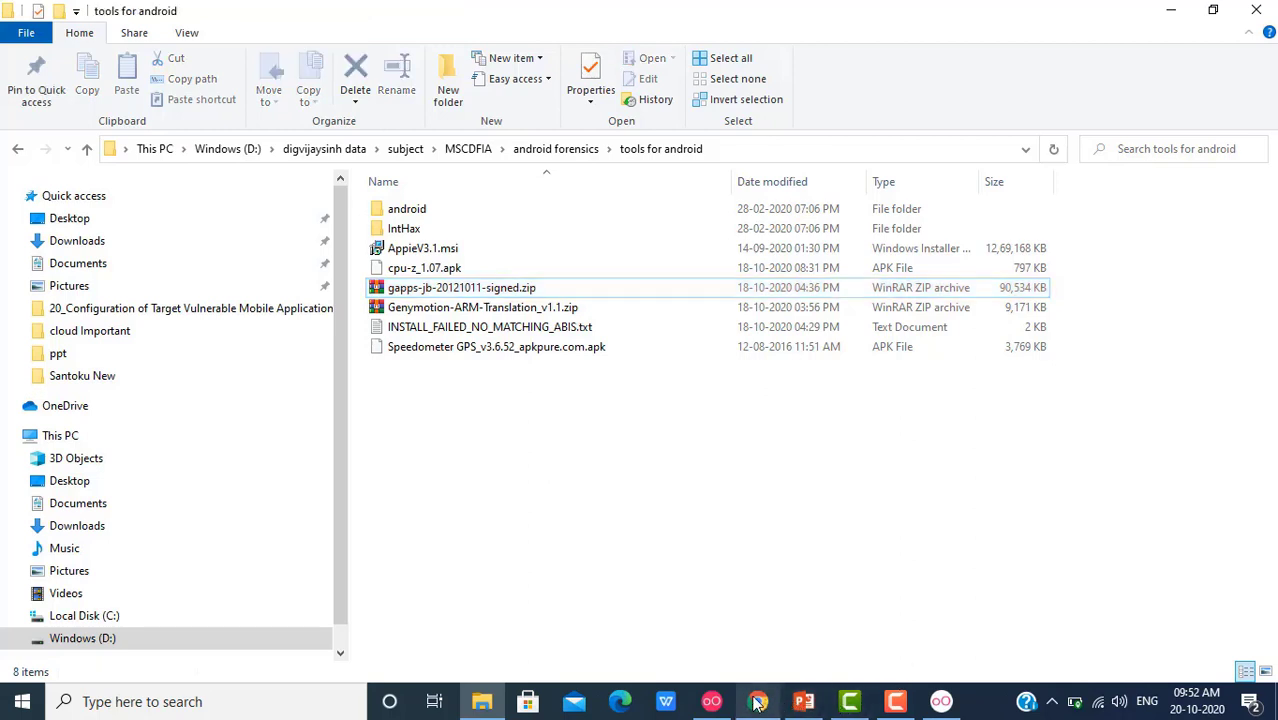
left_click(713, 707)
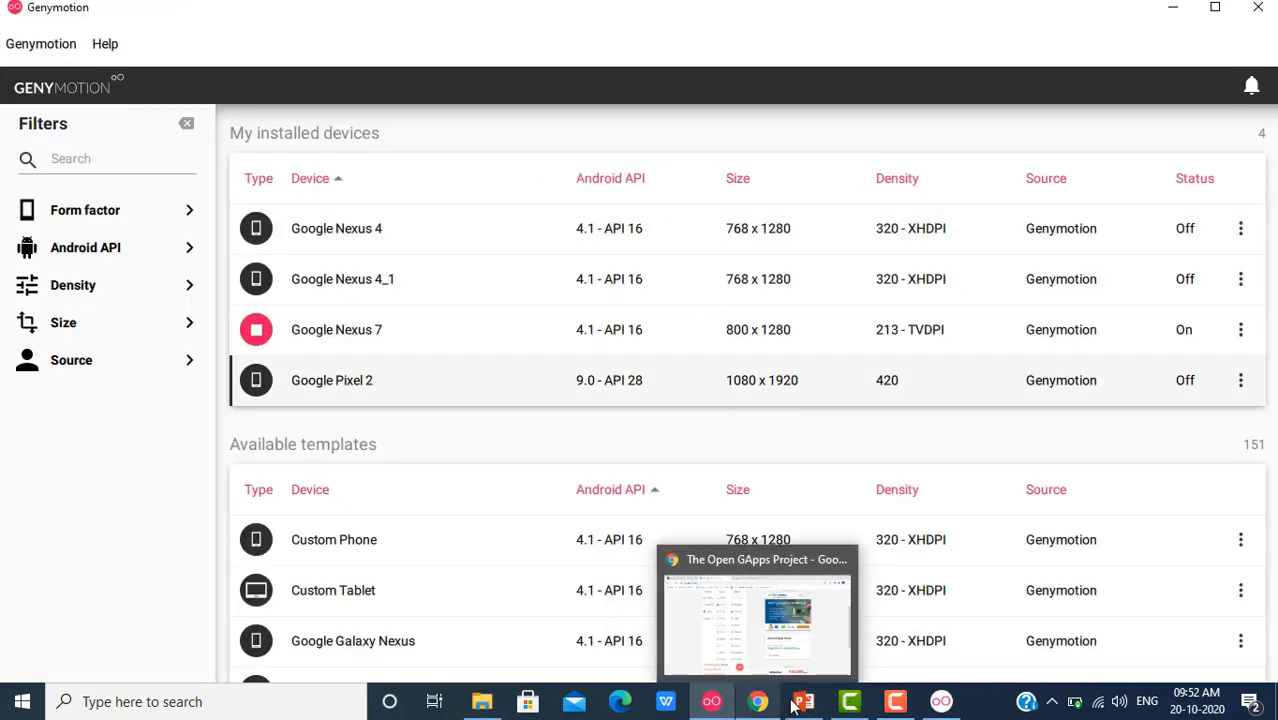
left_click(950, 704)
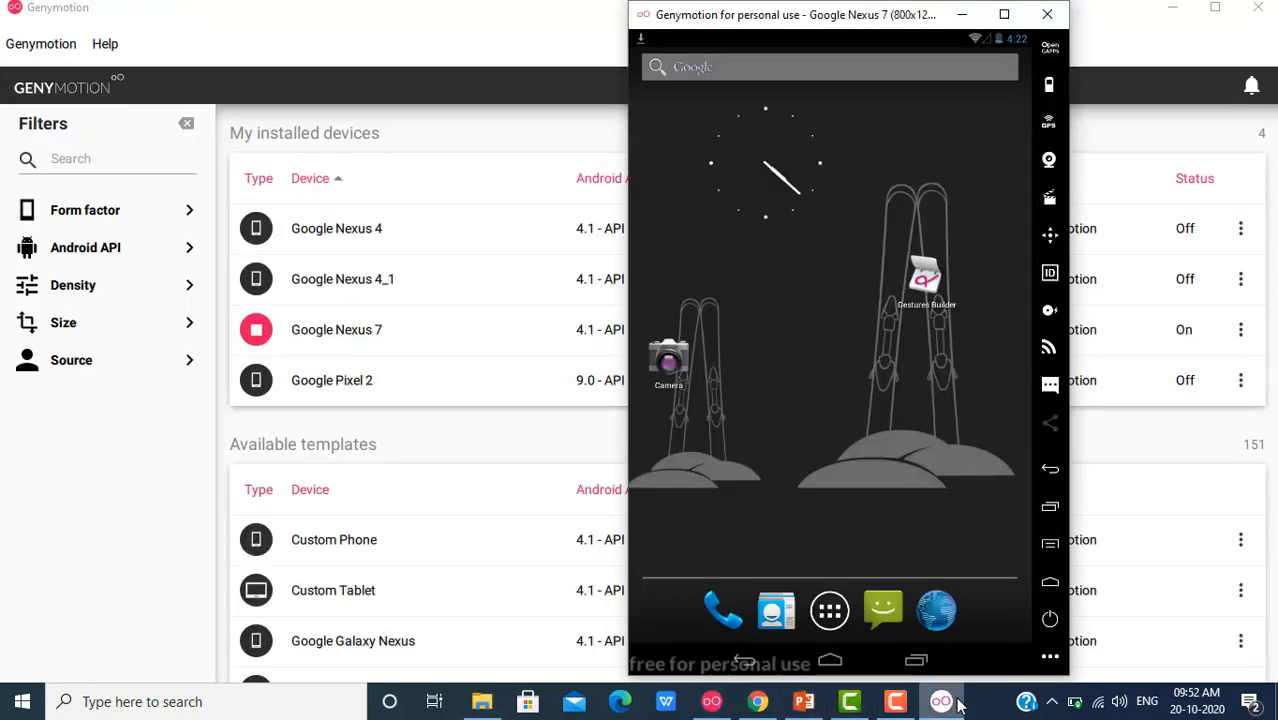
left_click(1172, 7)
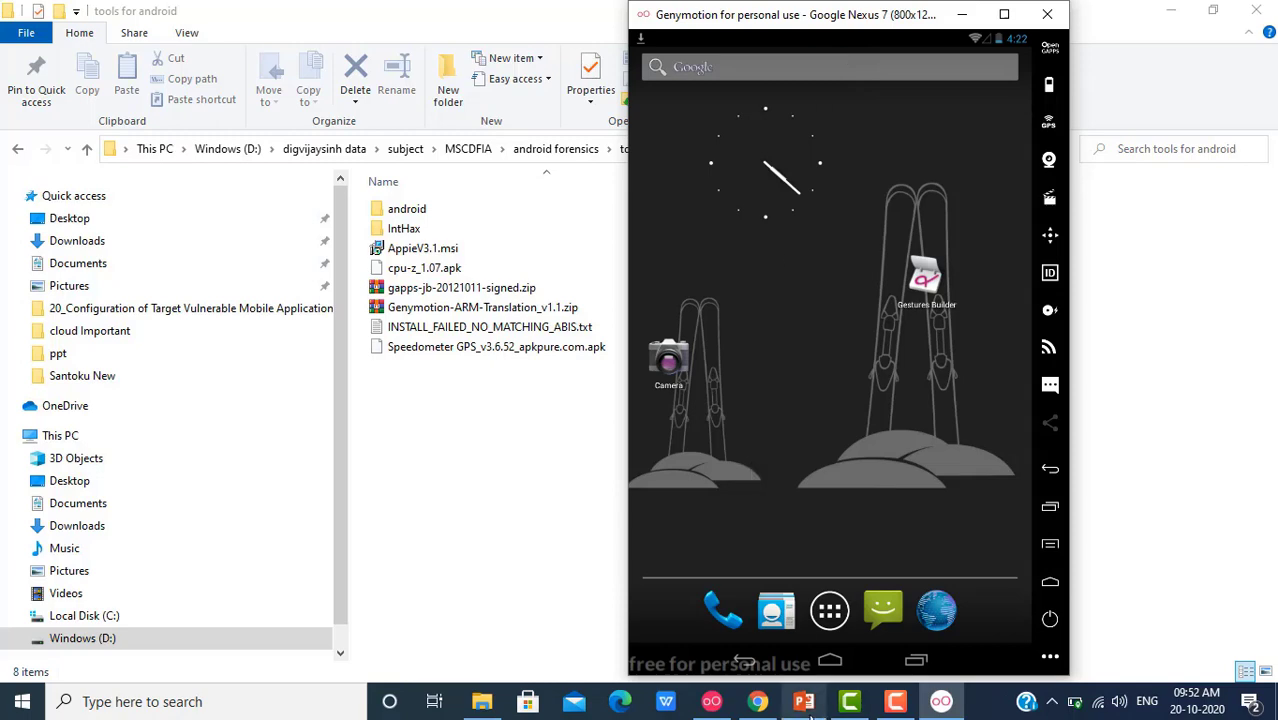
- Switch to PowerPoint and start the slide show from the "Gapps – Installation steps" slide
left_click(803, 703)
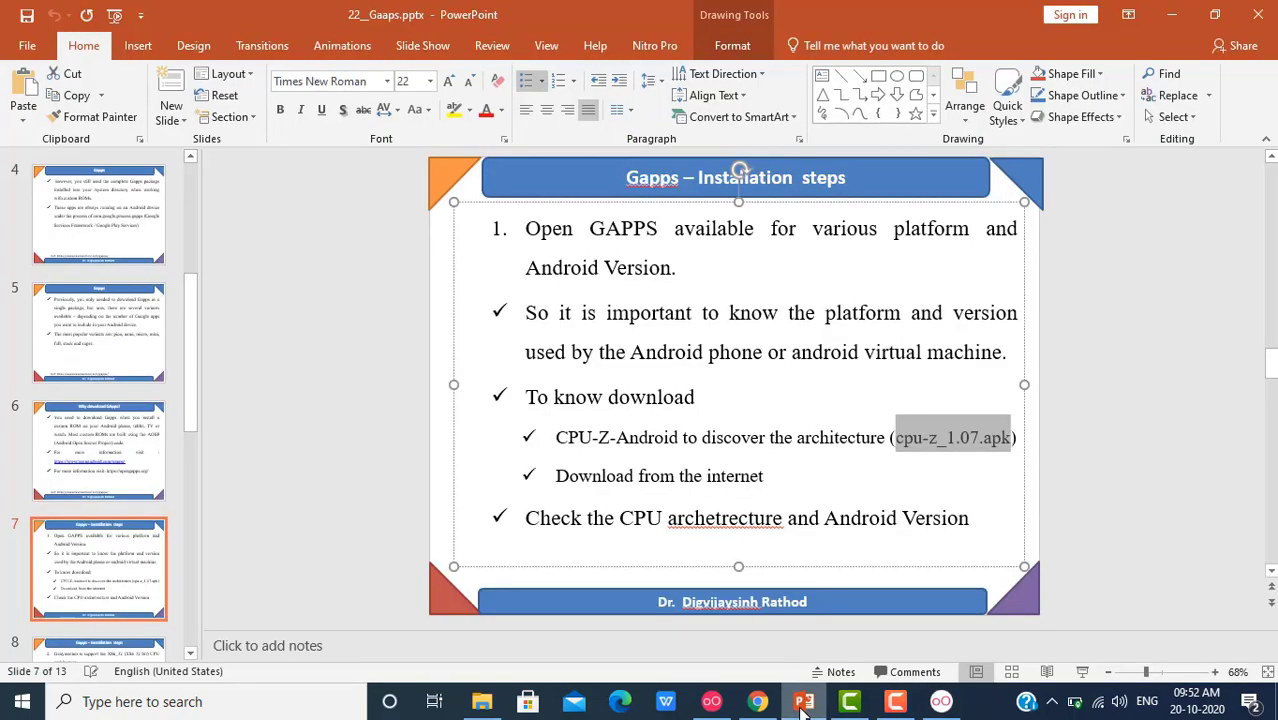
left_click(1083, 673)
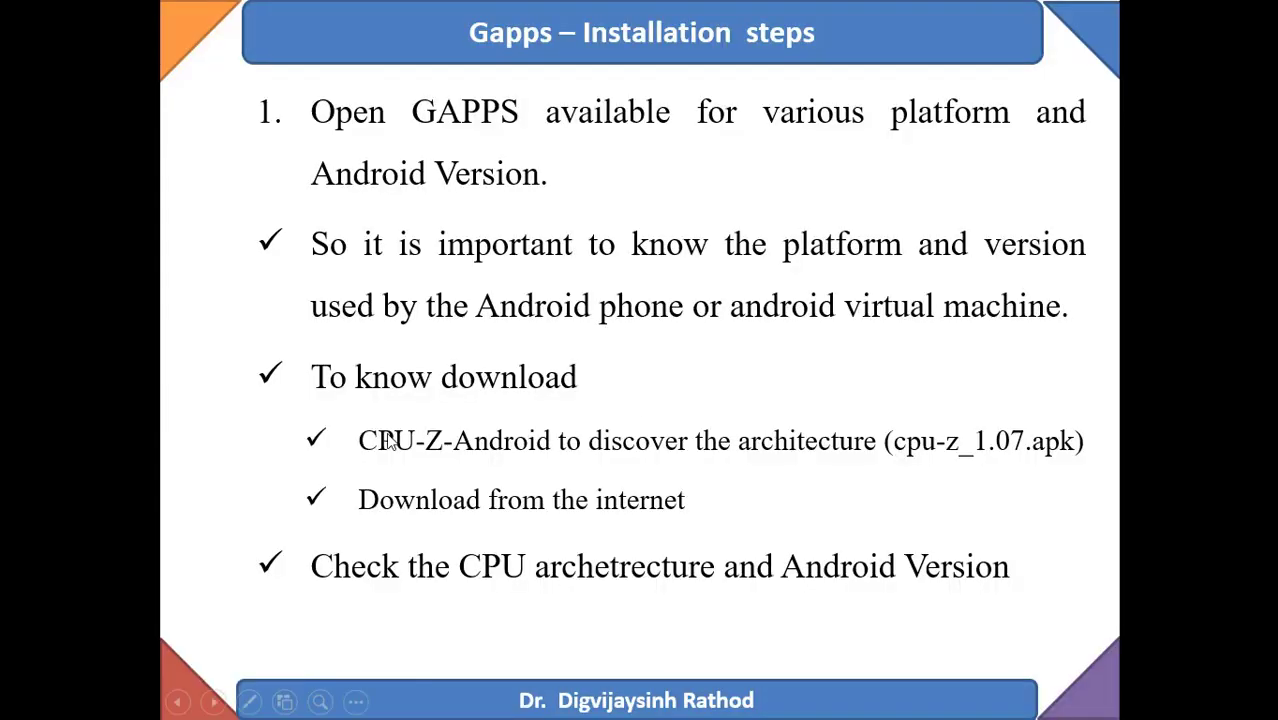